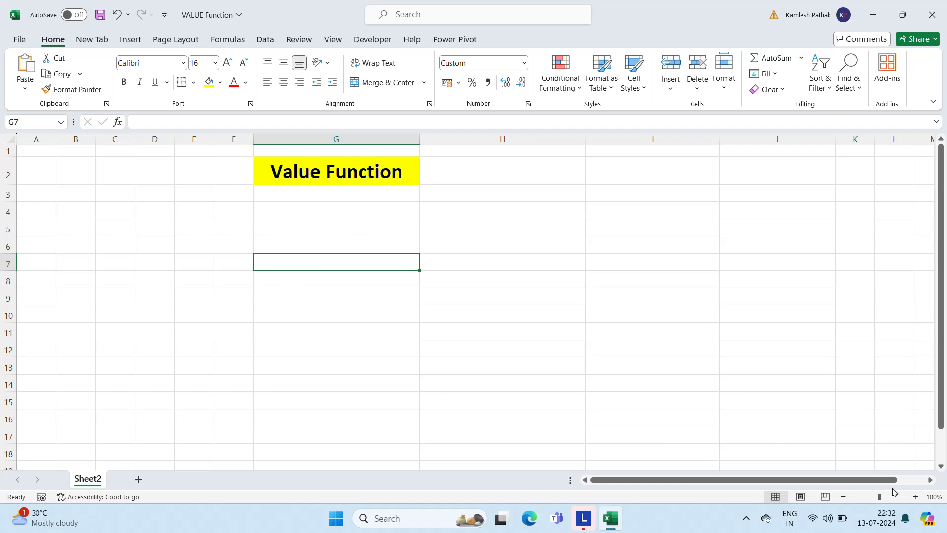
Step: Enter the date 13-Jul in cell G4 and centre it horizontally
{"action": "mouse_move", "coordinate": [883, 526]}
{"action": "left_click", "coordinate": [307, 213]}
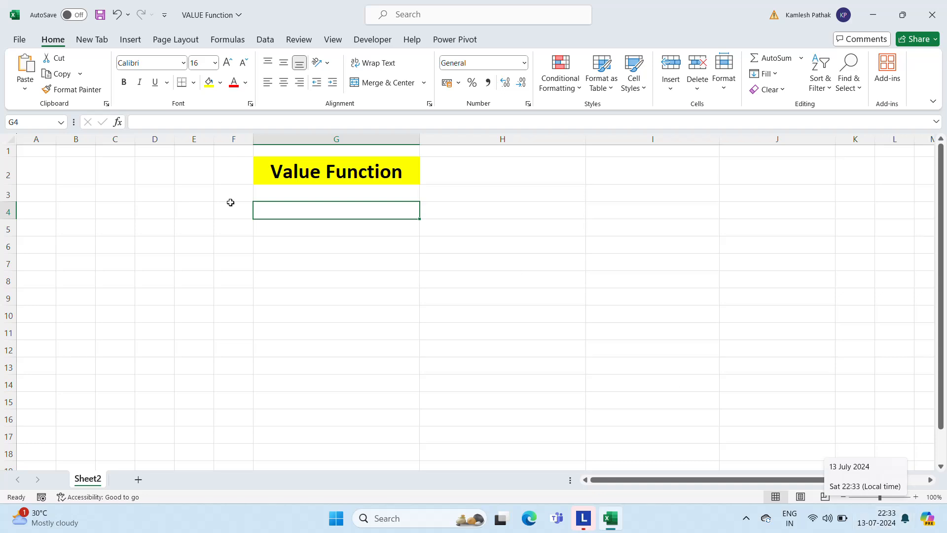
{"action": "type", "text": "1"}
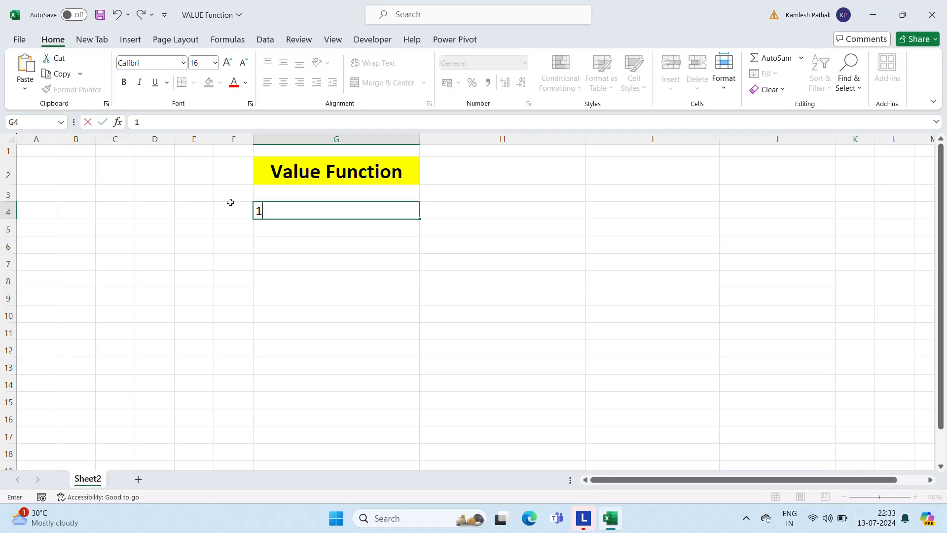
{"action": "type", "text": "3-Jul"}
{"action": "key", "text": "ctrl+Return"}
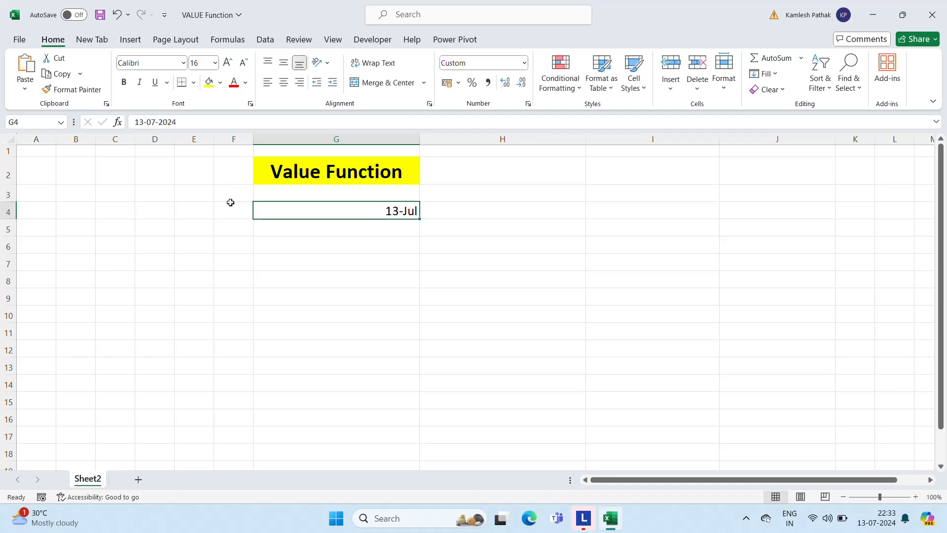
{"action": "left_click", "coordinate": [284, 82]}
Step: Convert the date with =VALUE(G4) in cell H4 and centre the result horizontally
{"action": "left_click", "coordinate": [476, 211]}
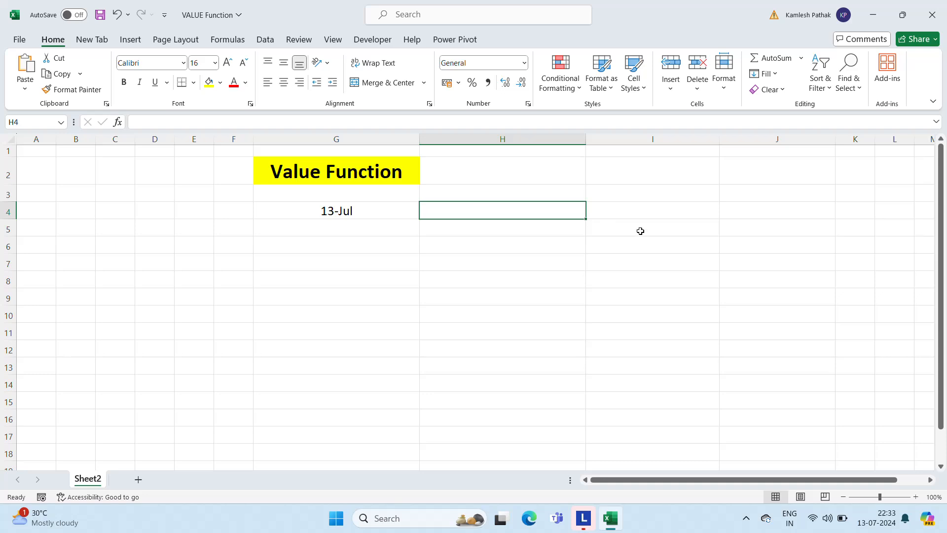
{"action": "type", "text": "="}
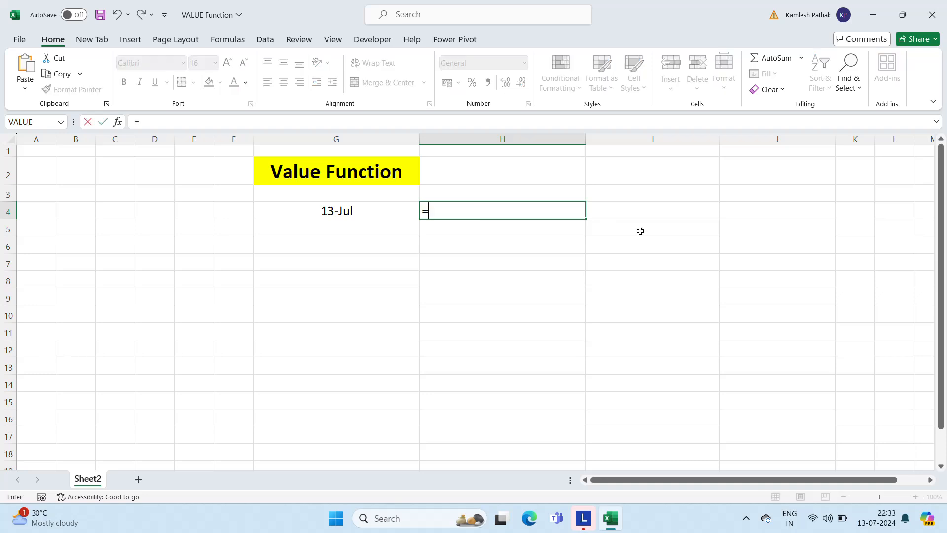
{"action": "type", "text": "va"}
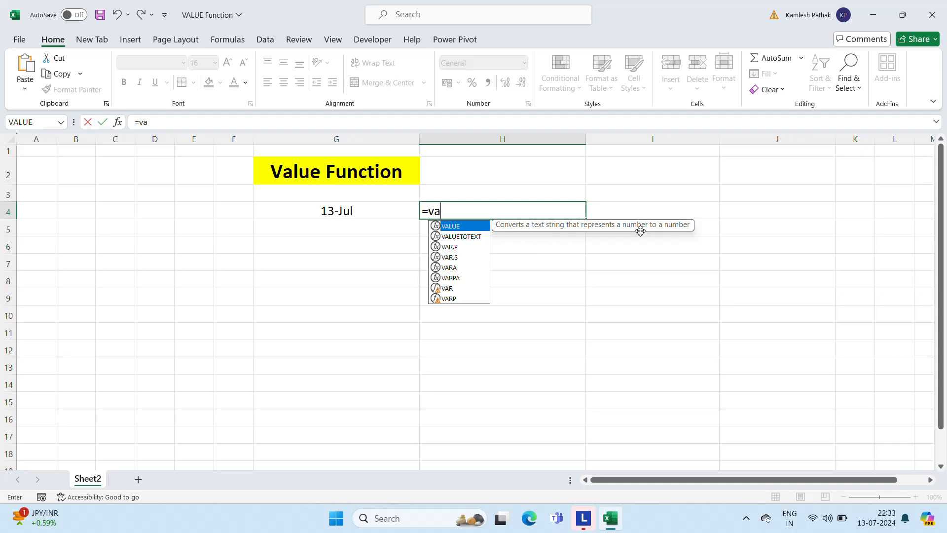
{"action": "key", "text": "Tab"}
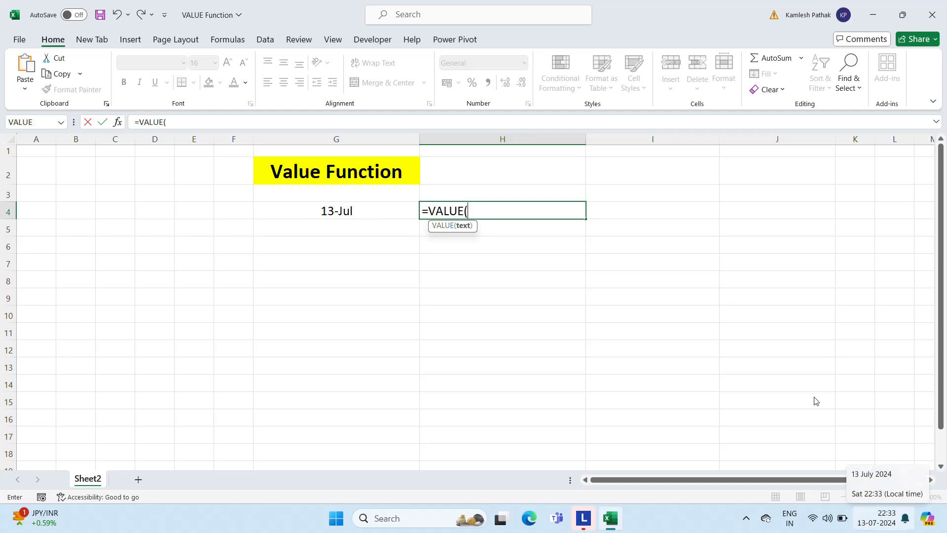
{"action": "left_click", "coordinate": [338, 207]}
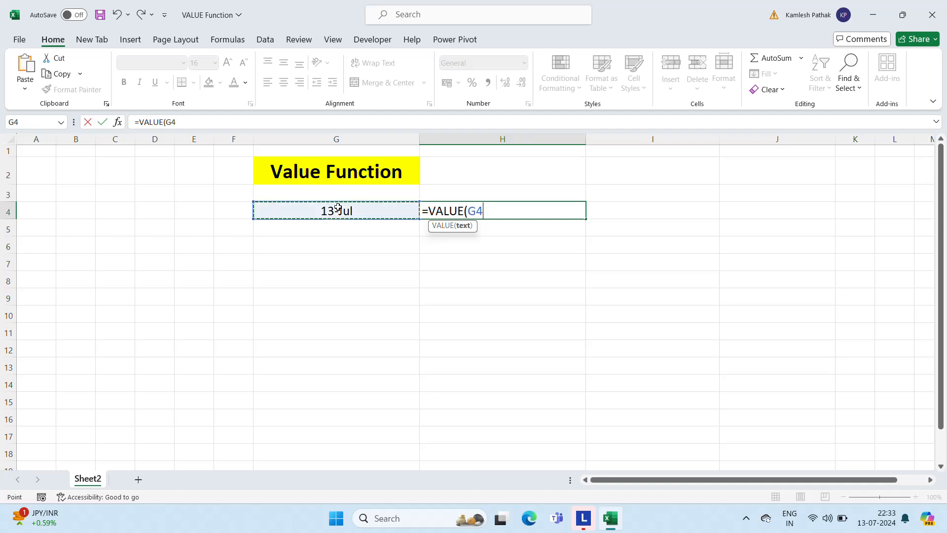
{"action": "type", "text": ")"}
{"action": "key", "text": "Return"}
{"action": "key", "text": "Up"}
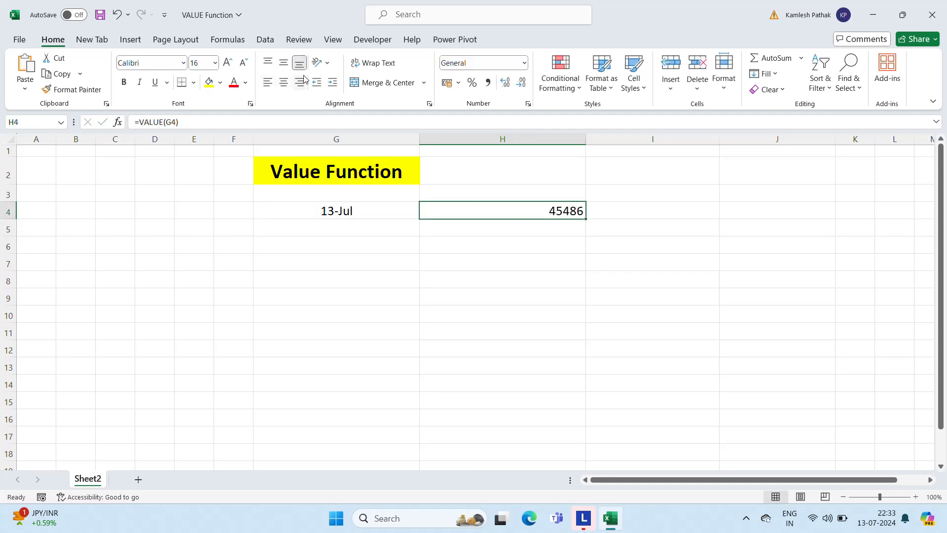
{"action": "left_click", "coordinate": [284, 82]}
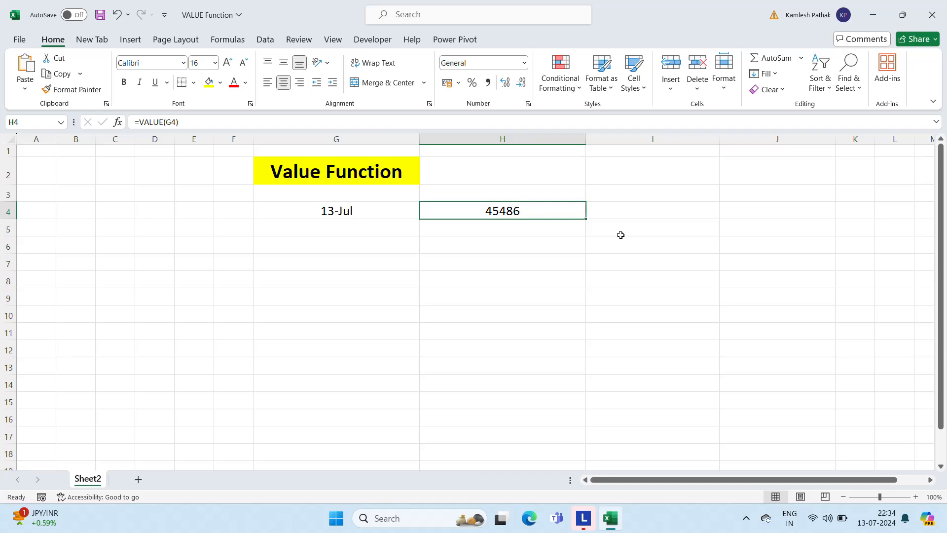
Step: Format cell H4 as a Date with the *14 March 2012 type
{"action": "right_click", "coordinate": [514, 210]}
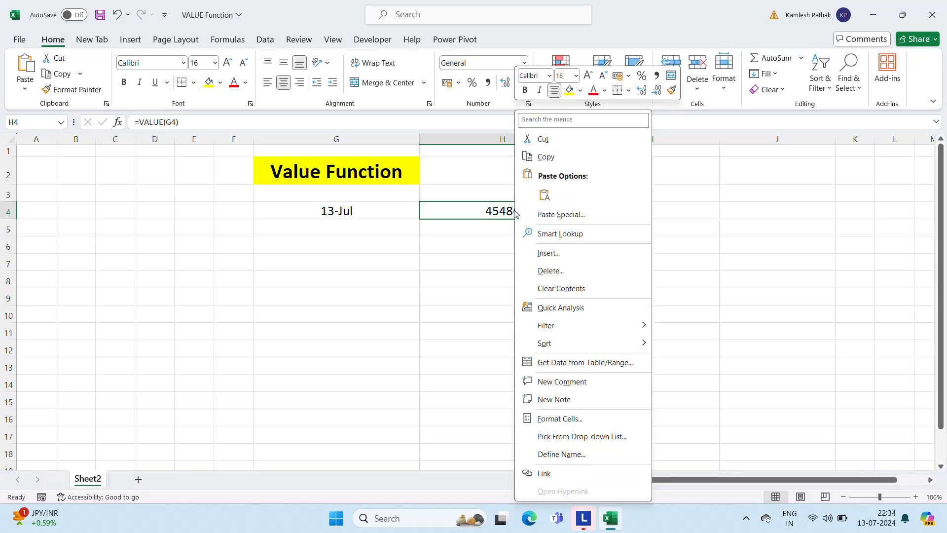
{"action": "left_click", "coordinate": [569, 420]}
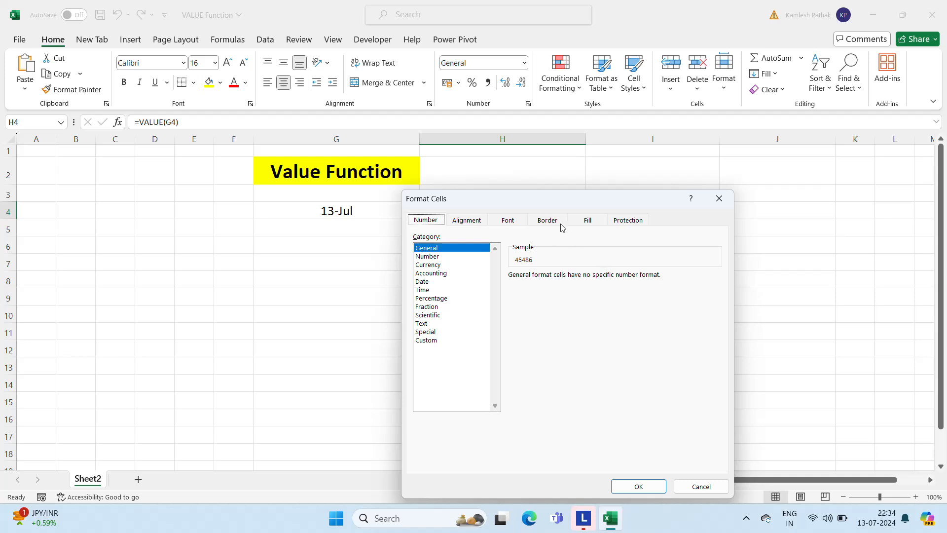
{"action": "left_click_drag", "start_coordinate": [545, 200], "coordinate": [731, 100]}
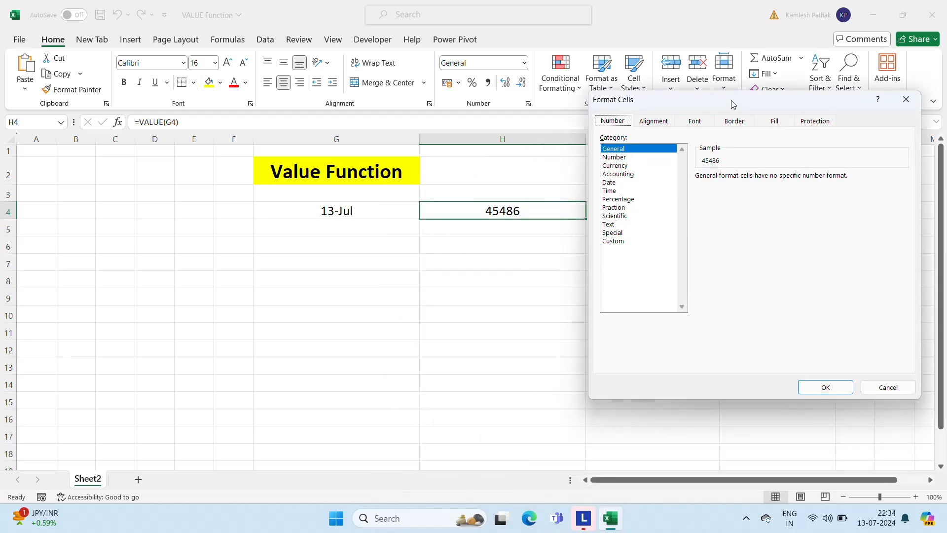
{"action": "left_click", "coordinate": [610, 184]}
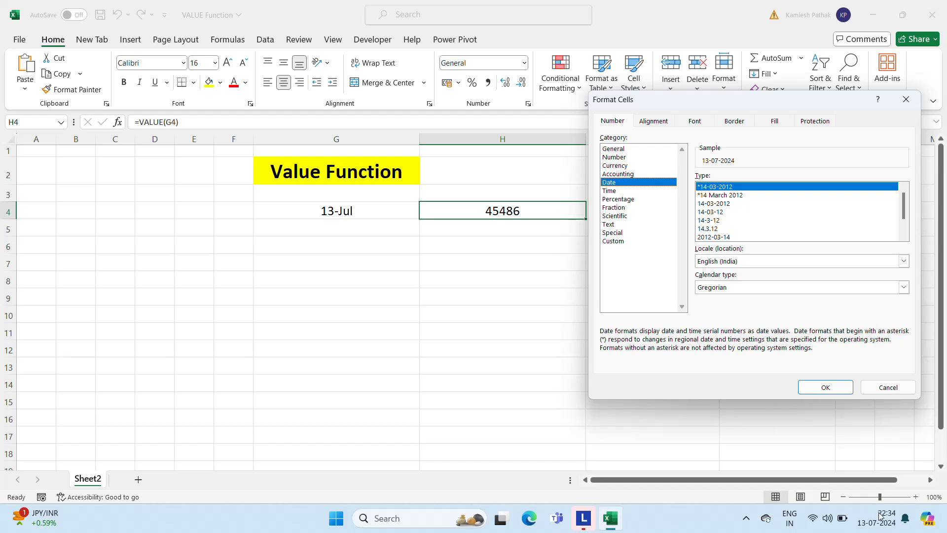
{"action": "left_click", "coordinate": [717, 195]}
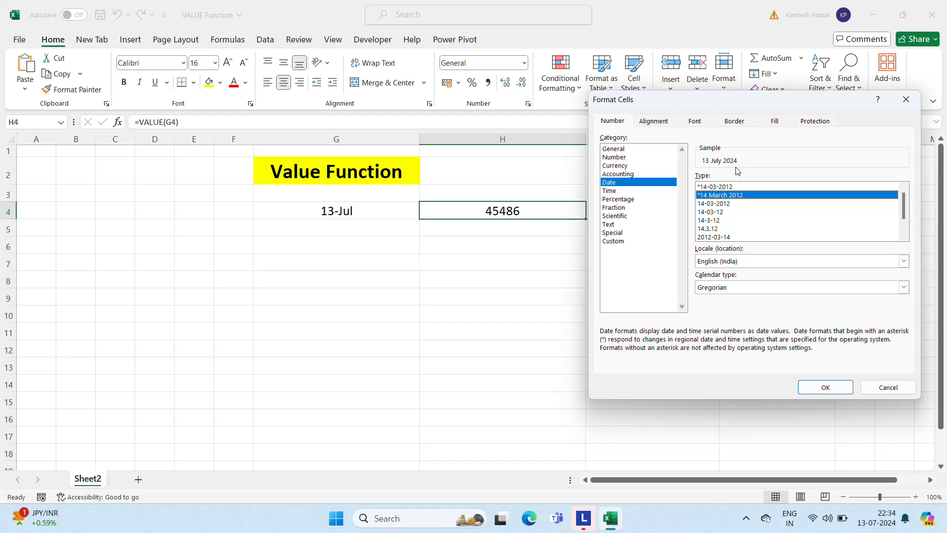
{"action": "left_click", "coordinate": [825, 388]}
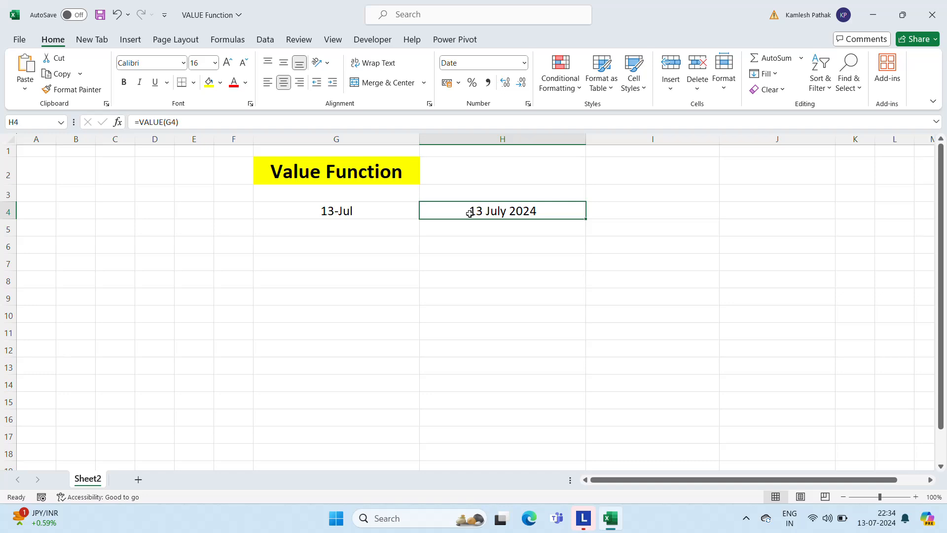
Step: Clear the contents of cells G4 and H4, leaving G4 selected
{"action": "key", "text": "Left"}
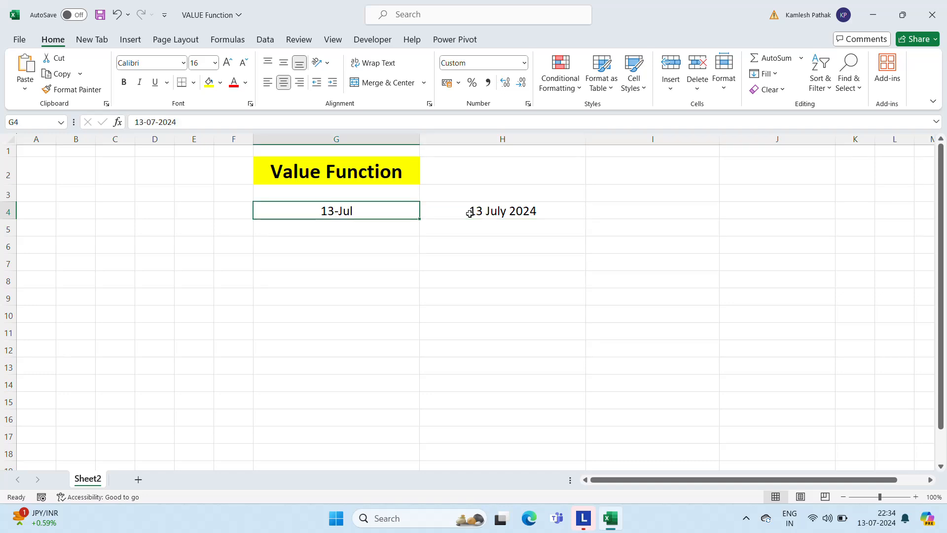
{"action": "key", "text": "shift+Right"}
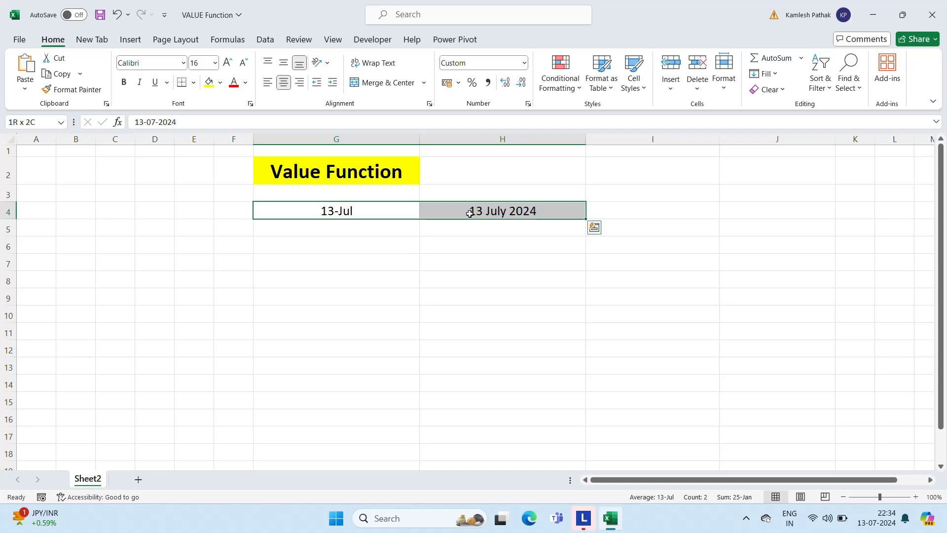
{"action": "key", "text": "Delete"}
{"action": "key", "text": "shift+Left"}
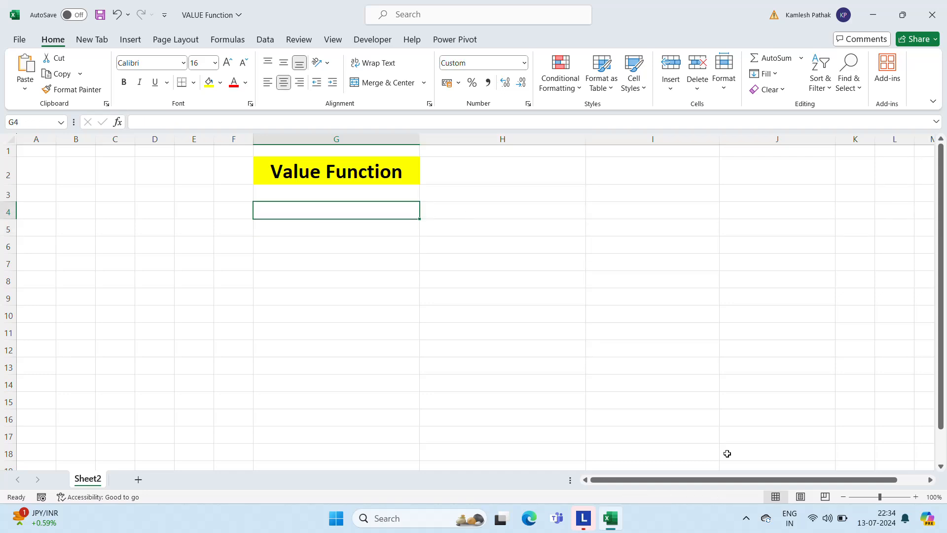
Step: Enter the time 10:34 PM in cell G4
{"action": "mouse_move", "coordinate": [884, 522]}
{"action": "type", "text": "10"}
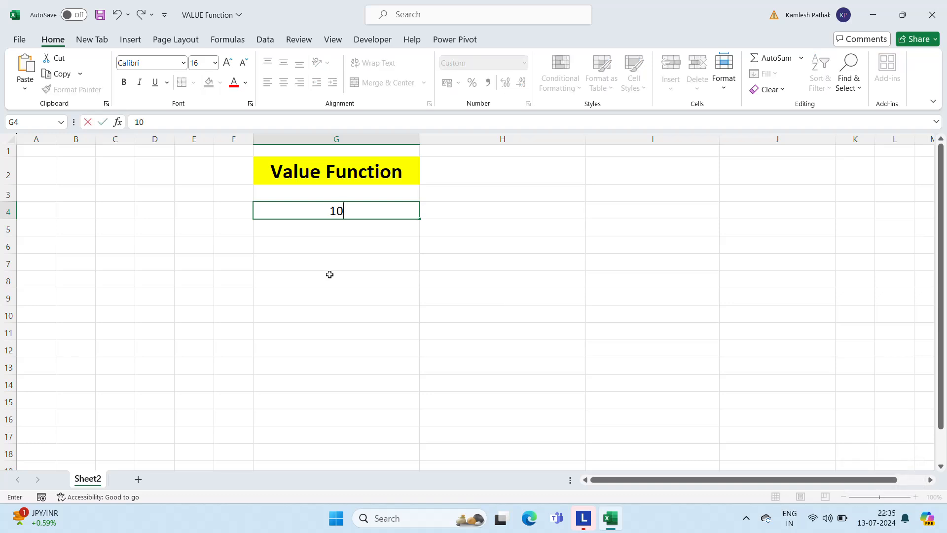
{"action": "type", "text": ":34 PM"}
{"action": "key", "text": "Return"}
{"action": "key", "text": "Up"}
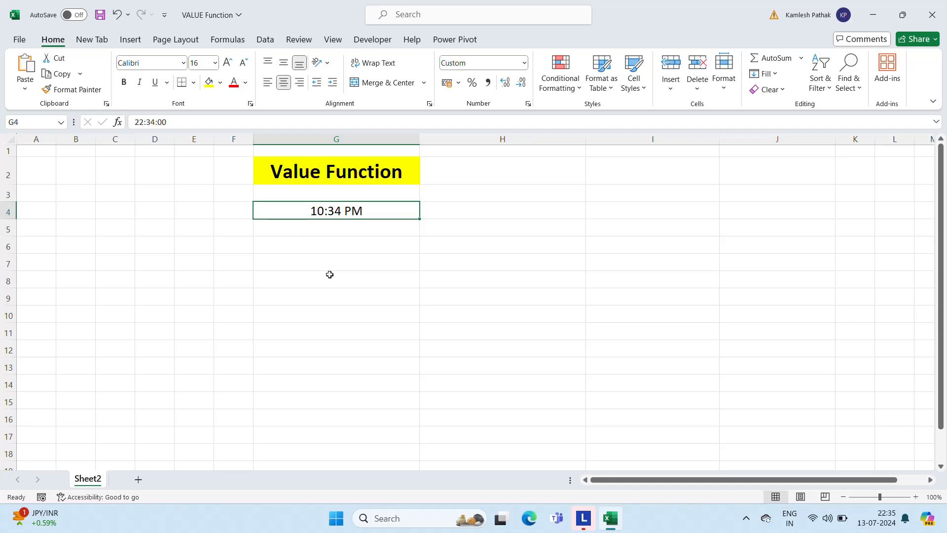
Step: Convert the time in G4 with the formula =VALUE(G4) in cell H4
{"action": "key", "text": "Right"}
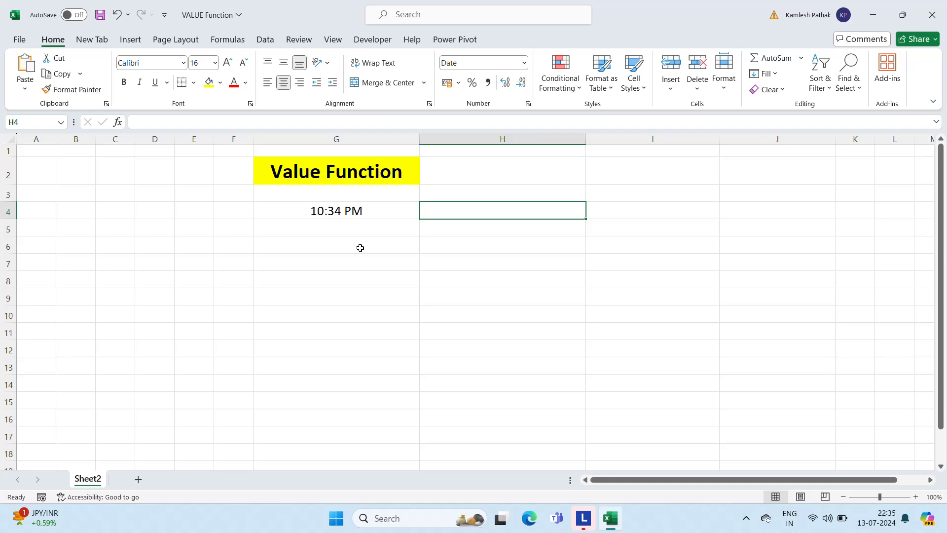
{"action": "type", "text": "=v"}
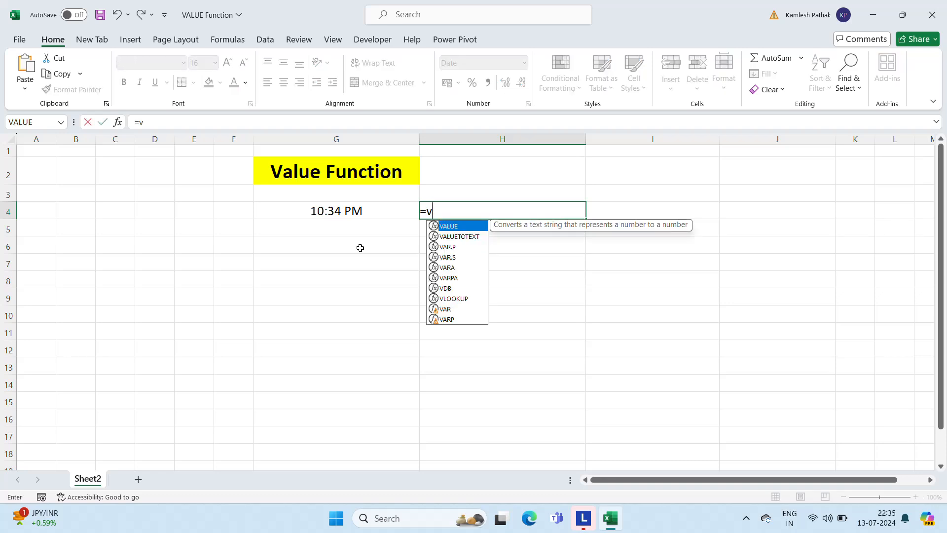
{"action": "key", "text": "Tab"}
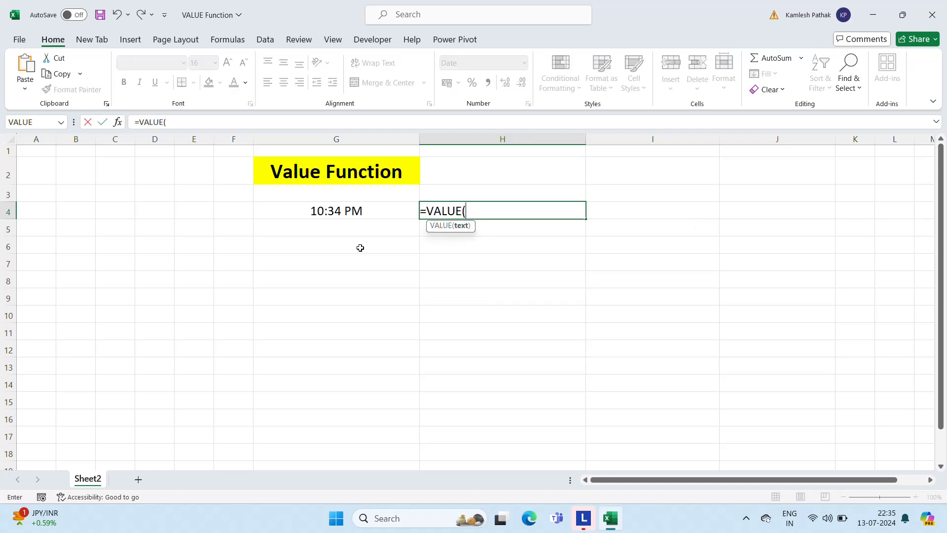
{"action": "left_click", "coordinate": [331, 212]}
{"action": "key", "text": "Return"}
{"action": "left_click", "coordinate": [504, 203]}
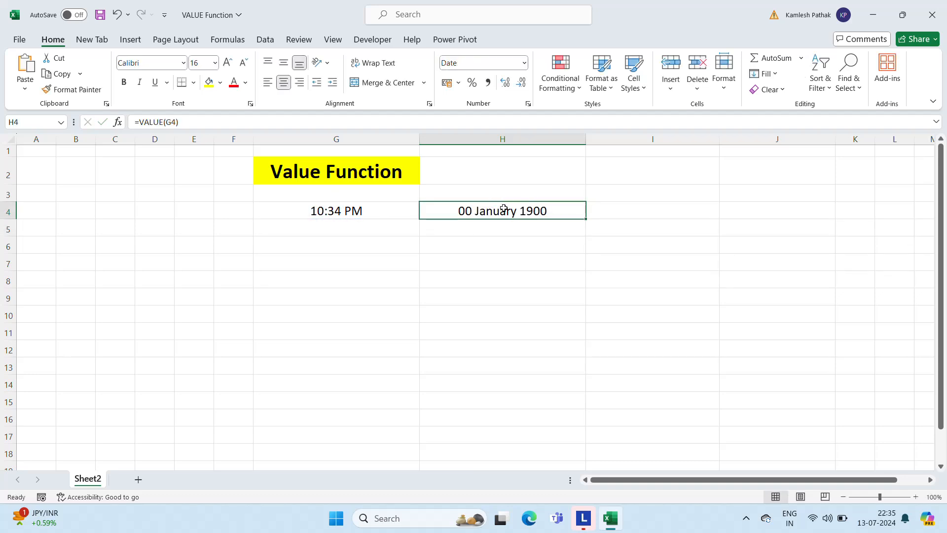
Step: Set the number format of cell H4 to General and make column H narrower
{"action": "right_click", "coordinate": [503, 213]}
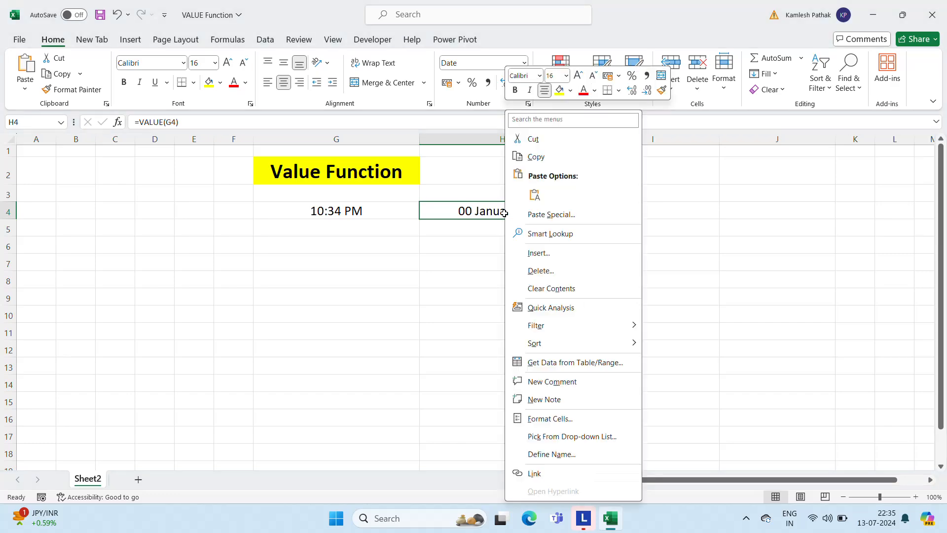
{"action": "left_click", "coordinate": [548, 418]}
{"action": "left_click", "coordinate": [411, 249]}
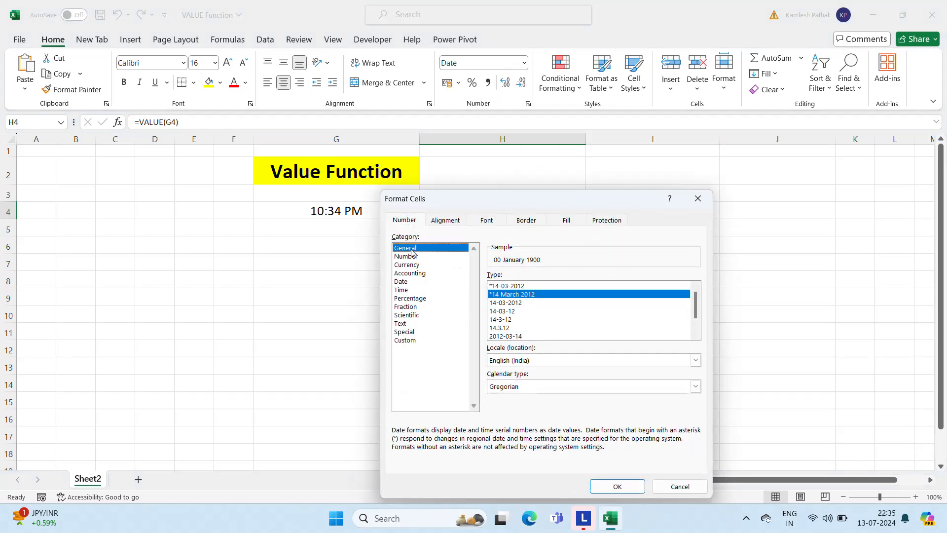
{"action": "left_click", "coordinate": [631, 481]}
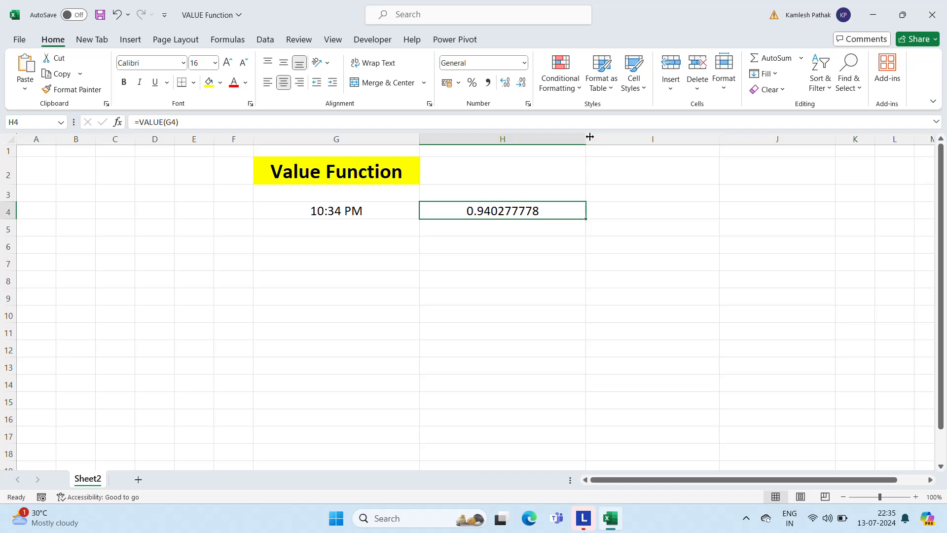
{"action": "left_click_drag", "start_coordinate": [586, 139], "coordinate": [546, 139]}
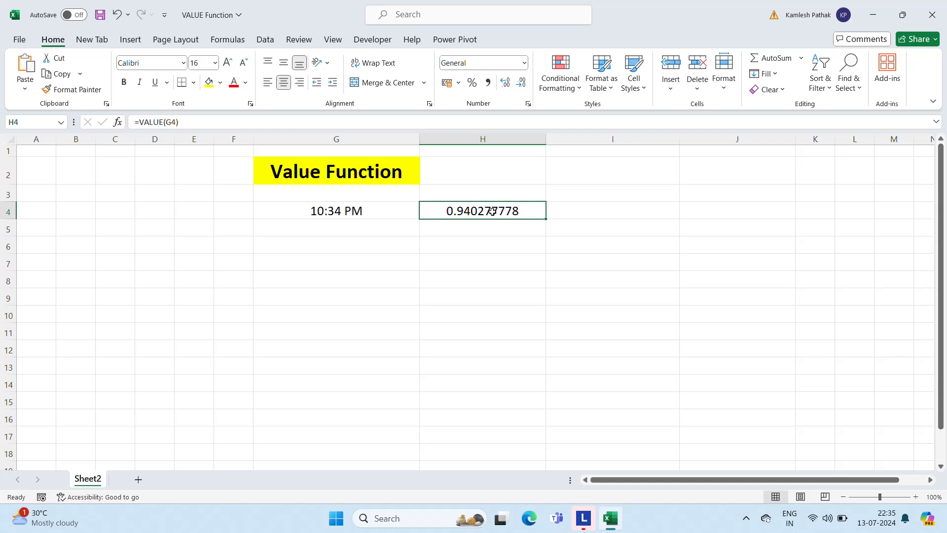
Step: Format cell H4 as a Time with the 1.30.55 PM type
{"action": "right_click", "coordinate": [492, 211]}
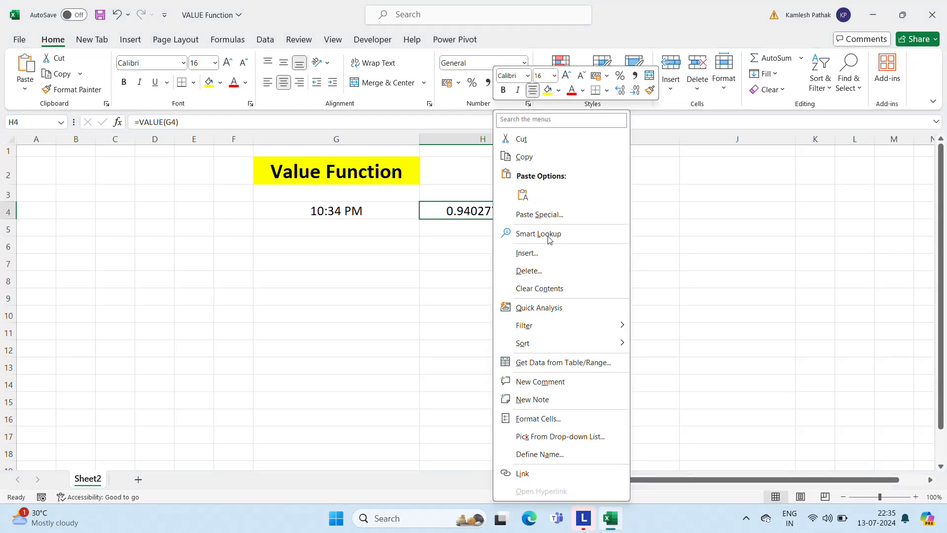
{"action": "left_click", "coordinate": [538, 419]}
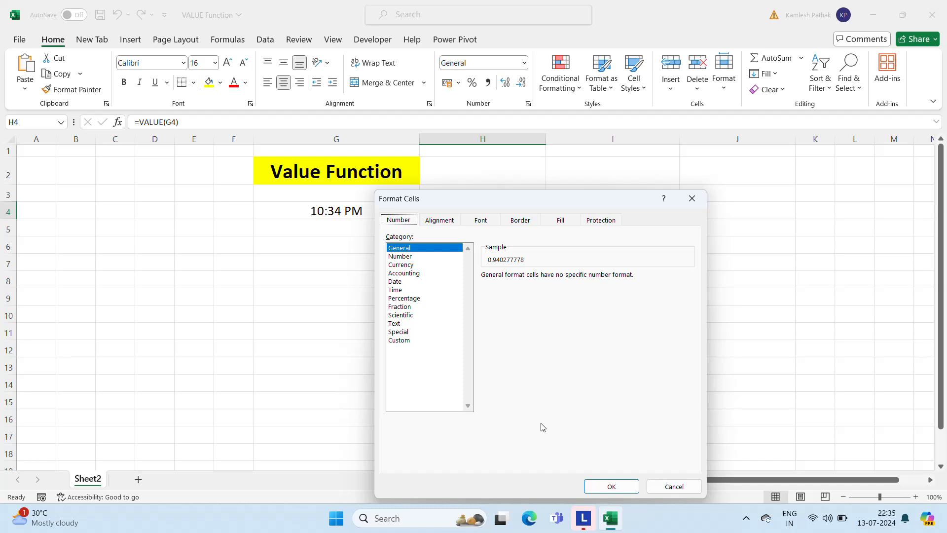
{"action": "left_click", "coordinate": [396, 291]}
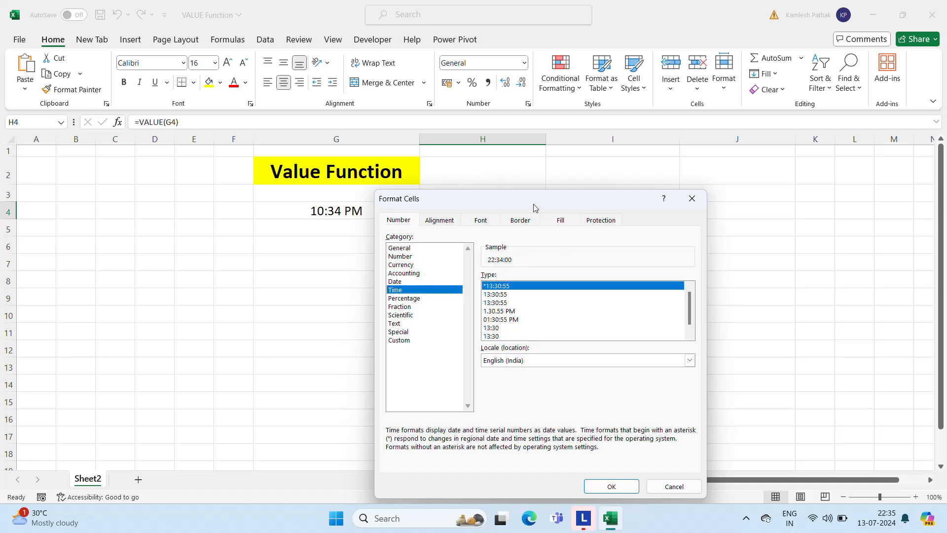
{"action": "left_click_drag", "start_coordinate": [534, 207], "coordinate": [714, 143]}
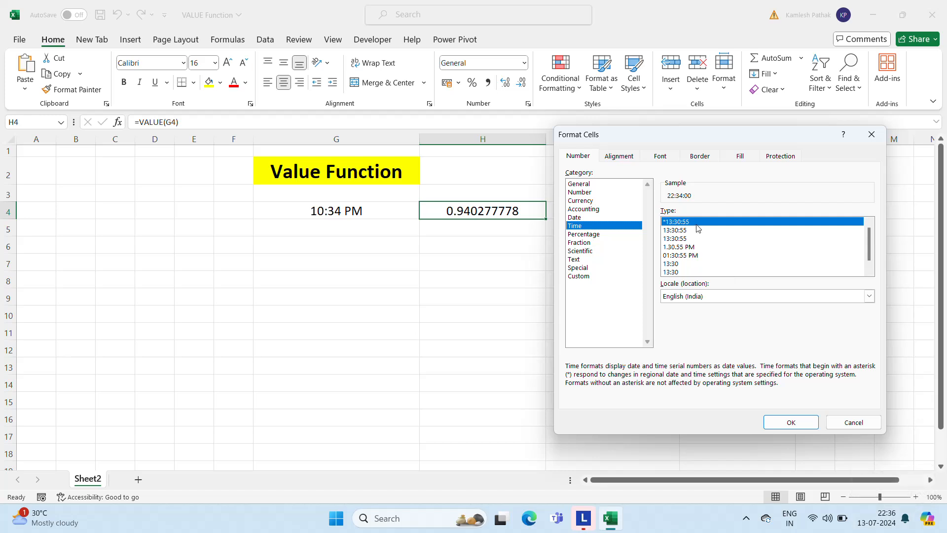
{"action": "left_click", "coordinate": [684, 247]}
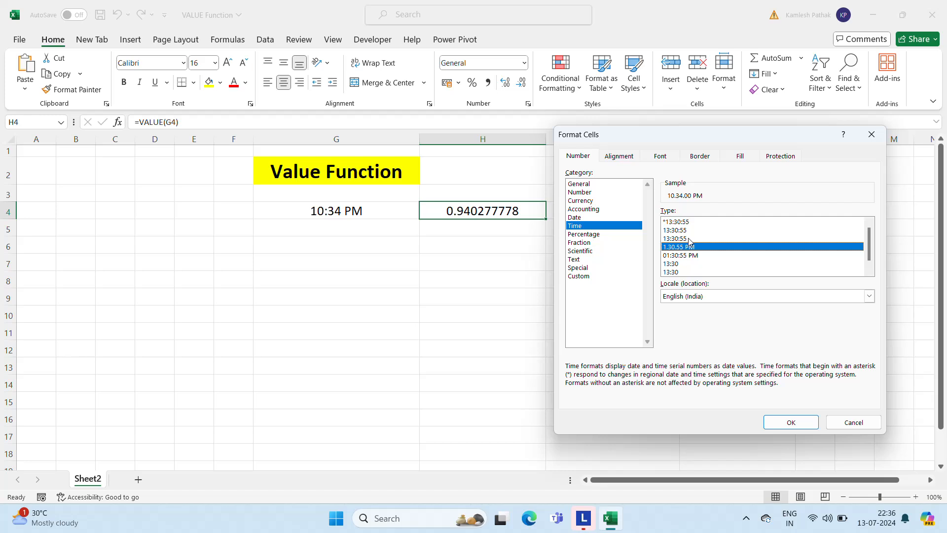
{"action": "left_click", "coordinate": [798, 423]}
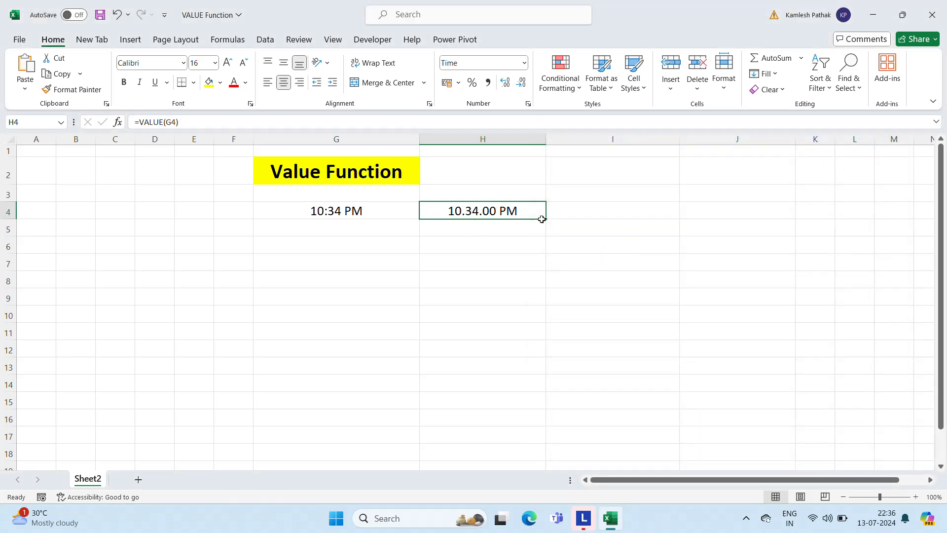
Step: Clear the time and its VALUE formula from cells G4:H4
{"action": "left_click", "coordinate": [351, 210]}
{"action": "key", "text": "shift+Right"}
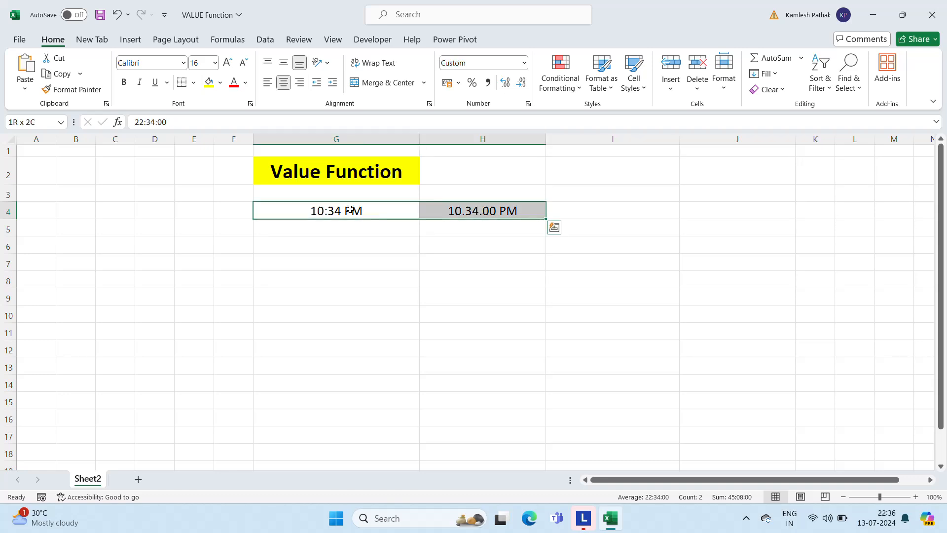
{"action": "key", "text": "Delete"}
Step: Enter the date 13/07/2024 in cell G4
{"action": "key", "text": "Right"}
{"action": "key", "text": "Left"}
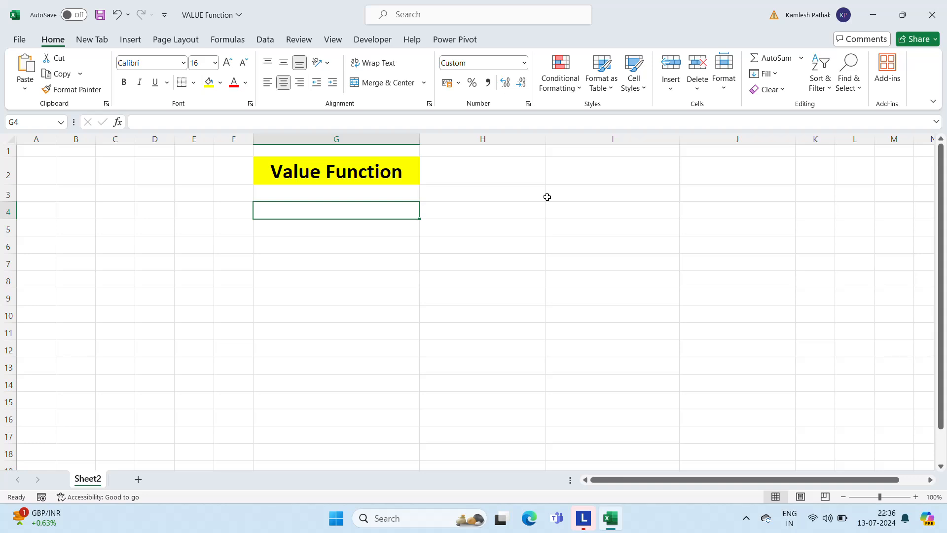
{"action": "type", "text": "13/0"}
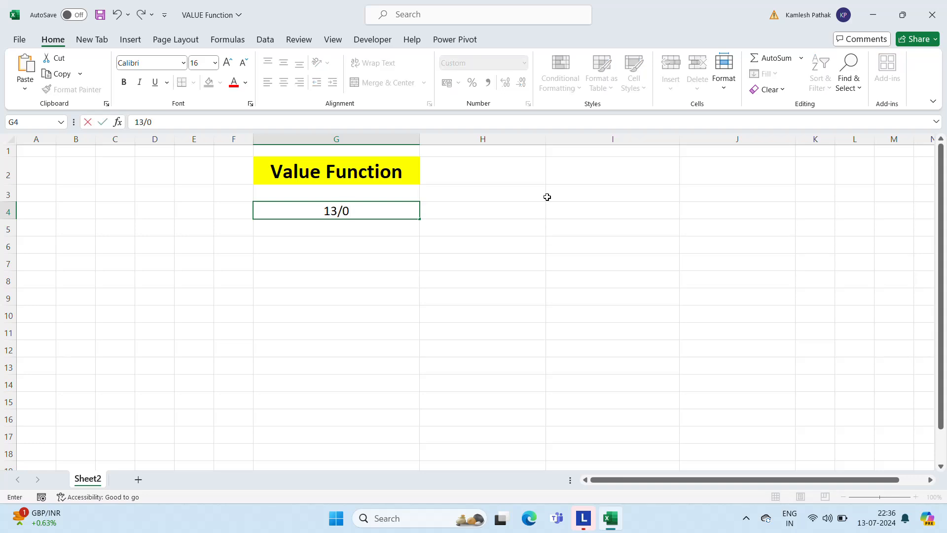
{"action": "type", "text": "7/2024"}
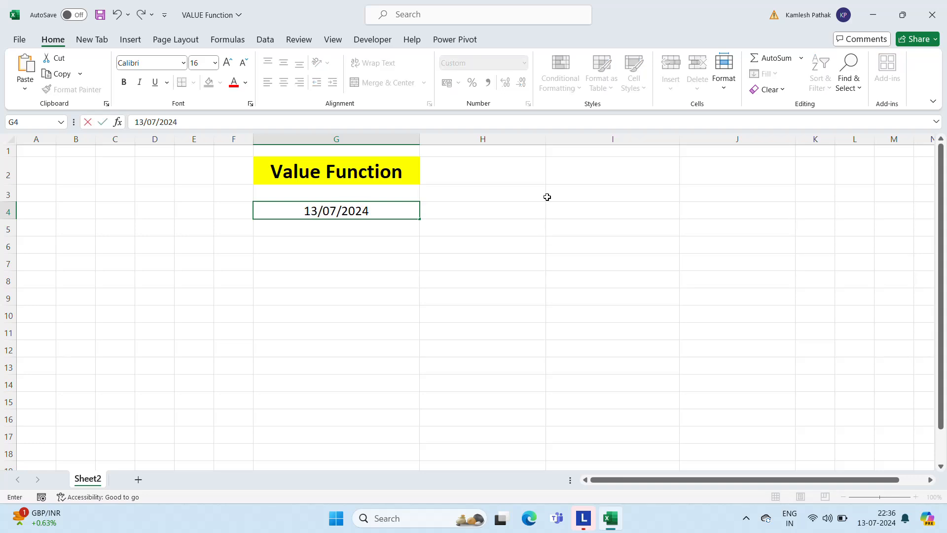
{"action": "key", "text": "Return"}
Step: Convert the date in G4 with the formula =VALUE(G4) in cell H4
{"action": "key", "text": "Up"}
{"action": "key", "text": "Right"}
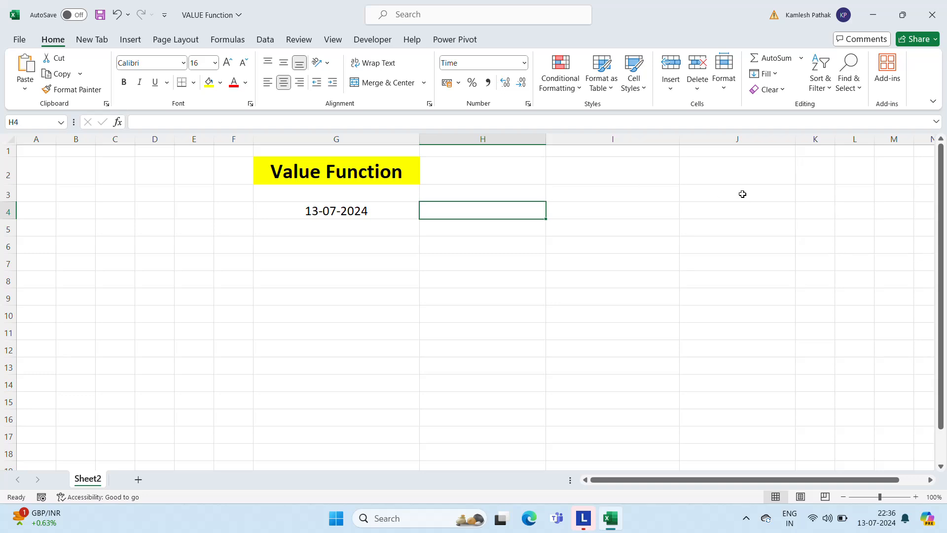
{"action": "type", "text": "=va"}
{"action": "key", "text": "Tab"}
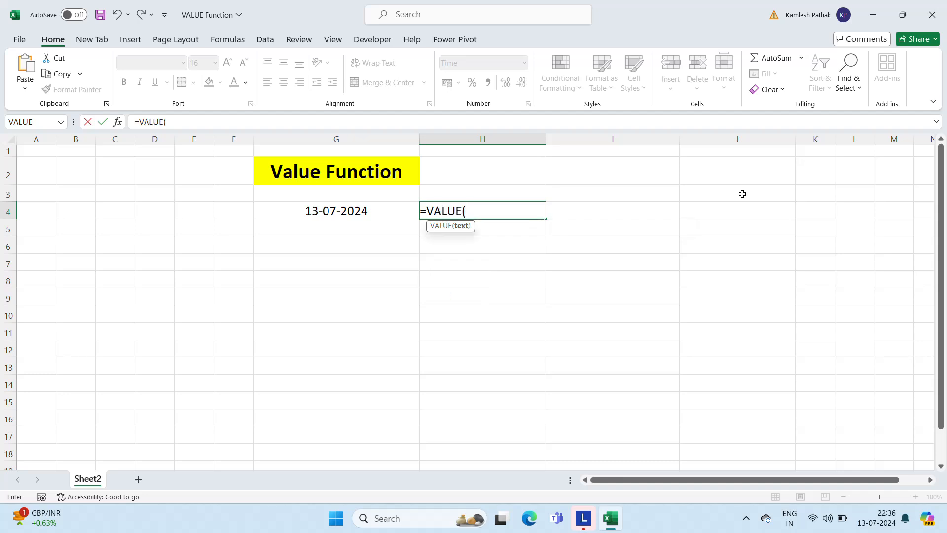
{"action": "key", "text": "Left"}
{"action": "key", "text": "ctrl+Return"}
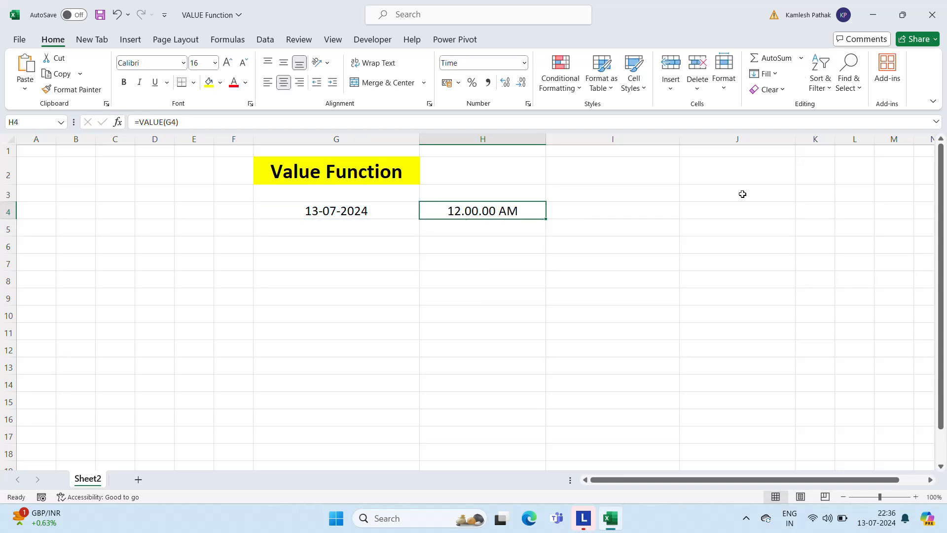
Step: Set the number format of cell H4 to General so it displays the date's serial number
{"action": "right_click", "coordinate": [495, 213]}
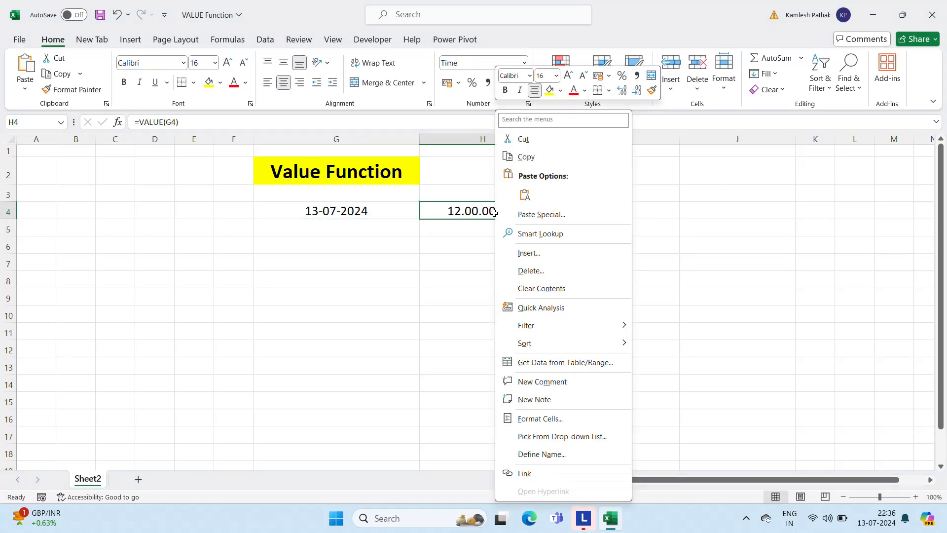
{"action": "left_click", "coordinate": [554, 419]}
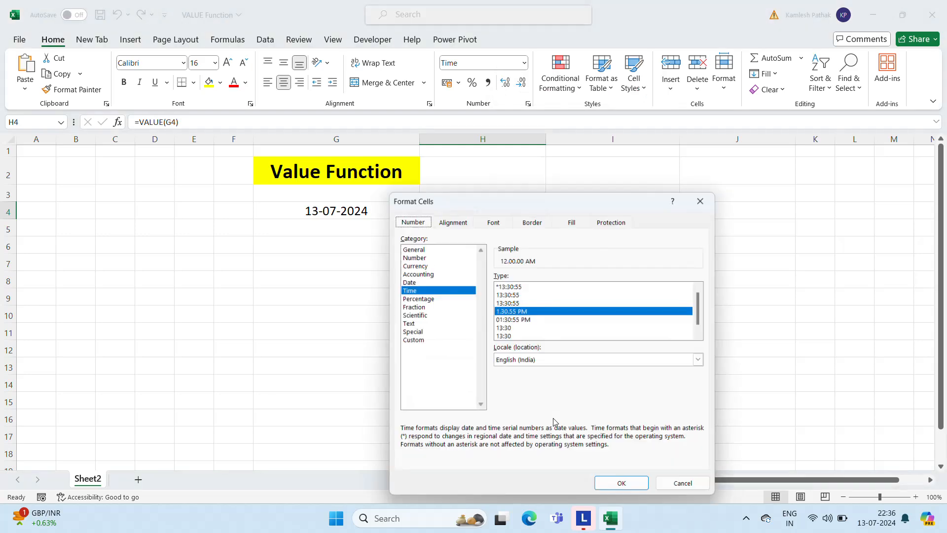
{"action": "left_click", "coordinate": [412, 248]}
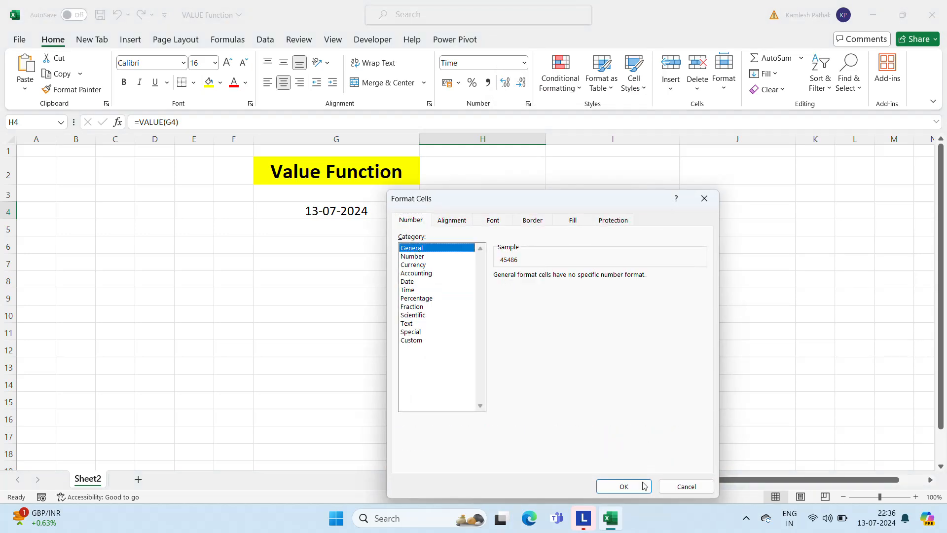
{"action": "left_click", "coordinate": [623, 486]}
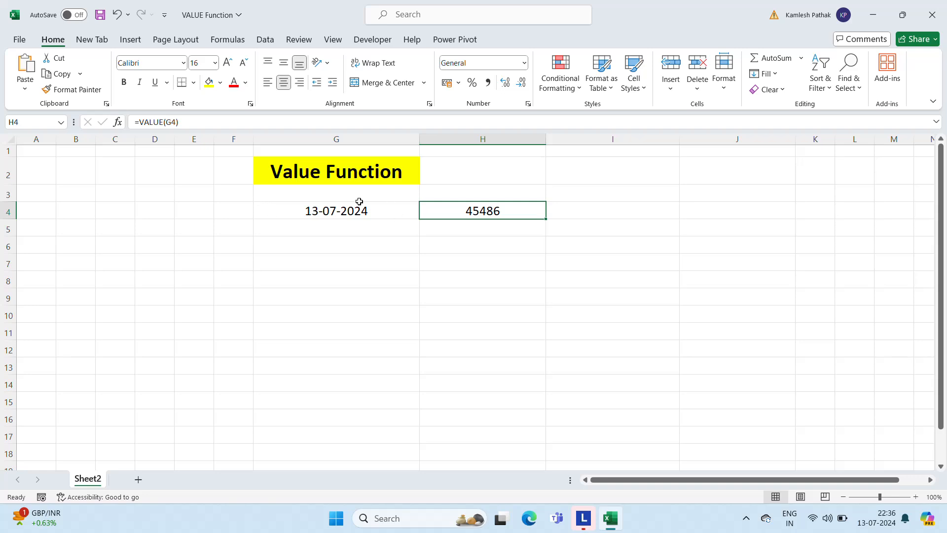
Step: Format cell H4 as a Date with the *14 March 2012 type
{"action": "right_click", "coordinate": [519, 209]}
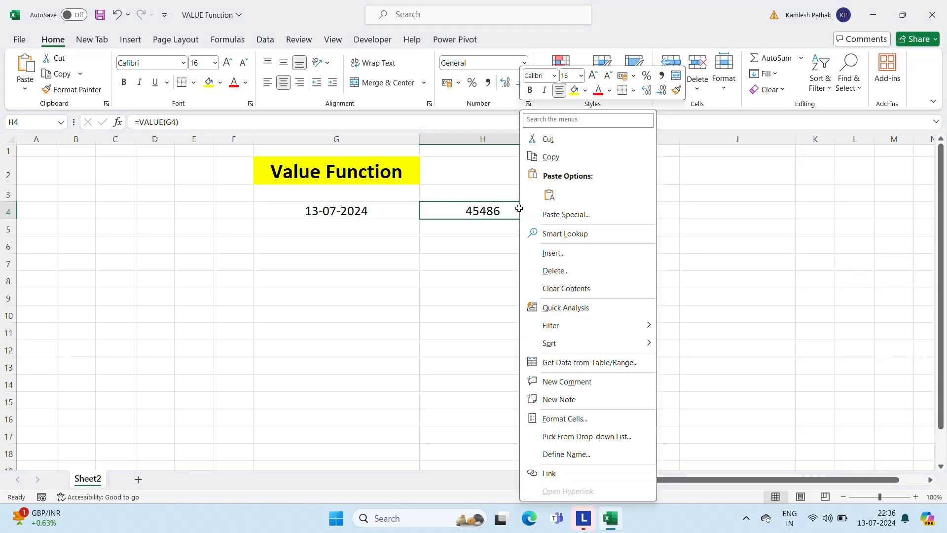
{"action": "left_click", "coordinate": [560, 419]}
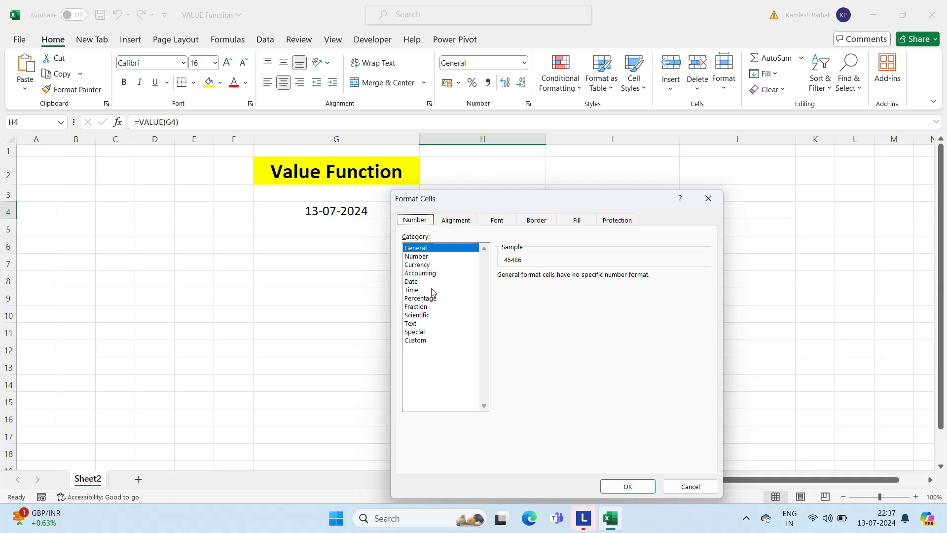
{"action": "left_click", "coordinate": [415, 283]}
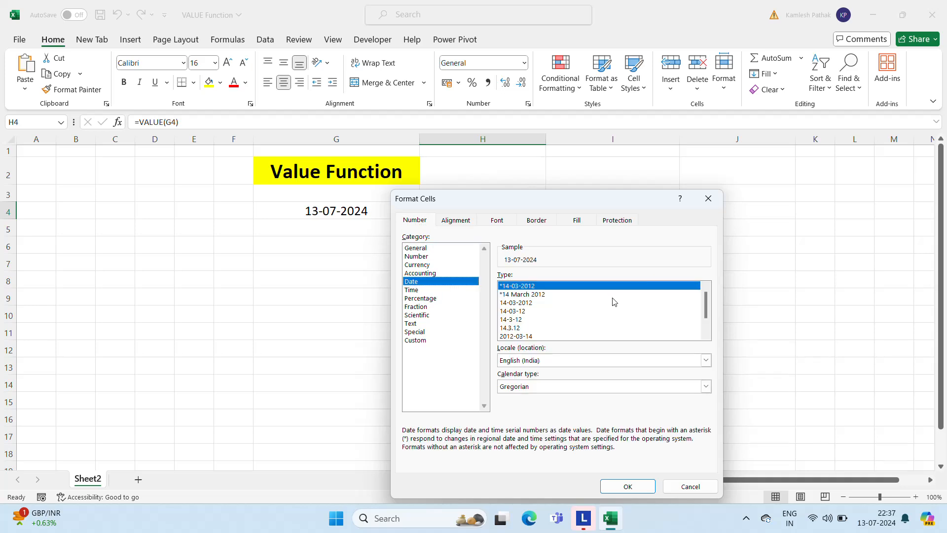
{"action": "left_click", "coordinate": [530, 295]}
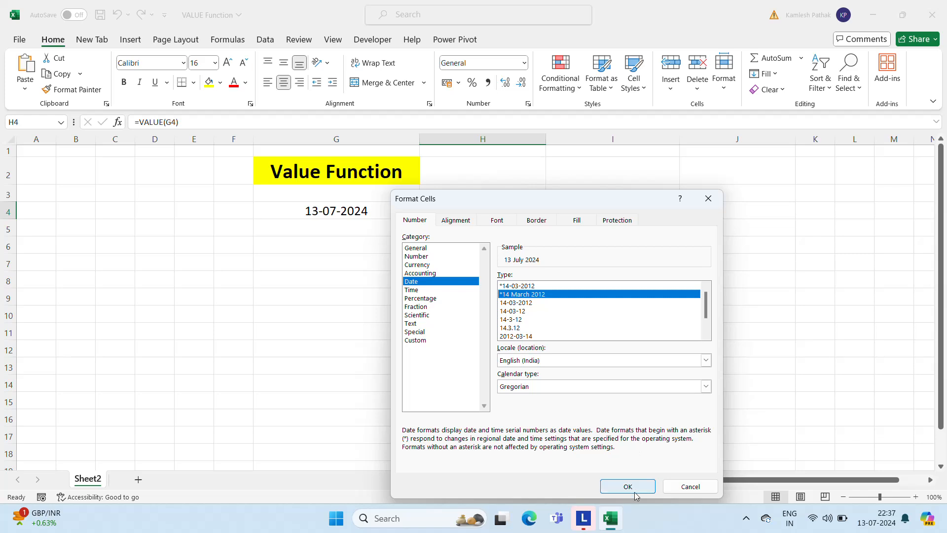
{"action": "left_click", "coordinate": [634, 493]}
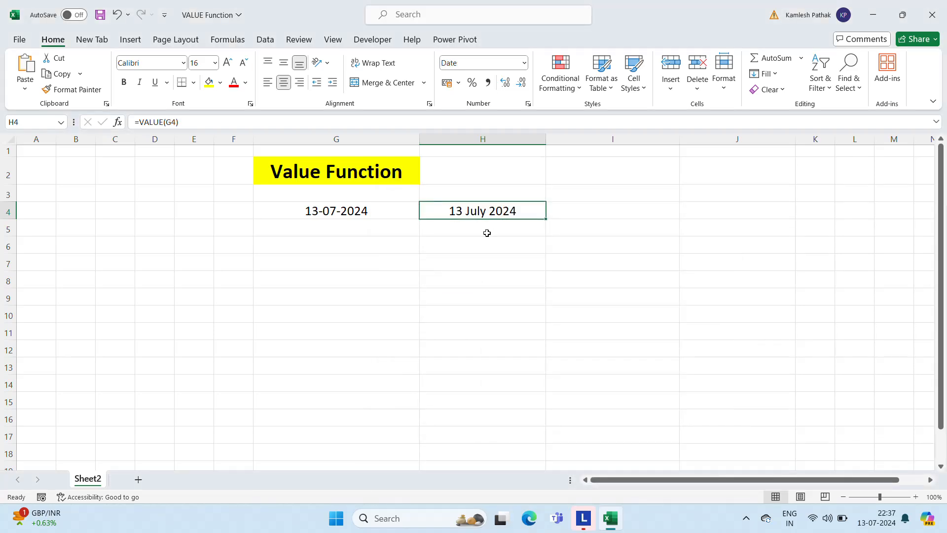
Step: Review the number format settings applied to the VALUE result in cell H4
{"action": "left_click", "coordinate": [362, 222]}
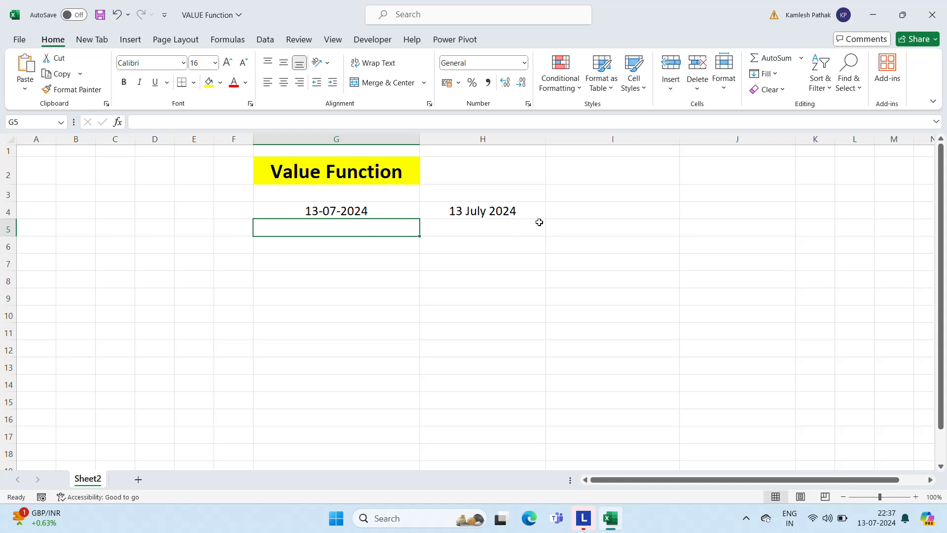
{"action": "left_click", "coordinate": [472, 212]}
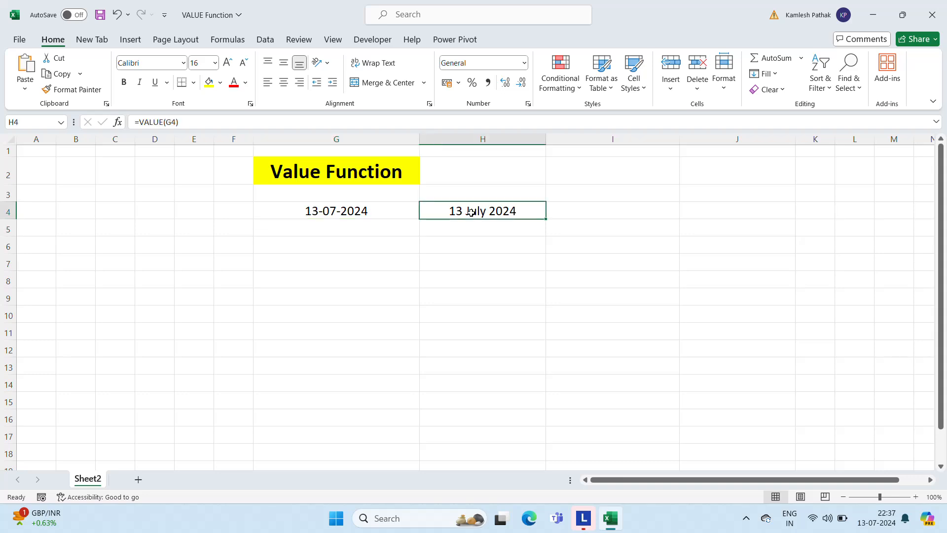
{"action": "right_click", "coordinate": [470, 212]}
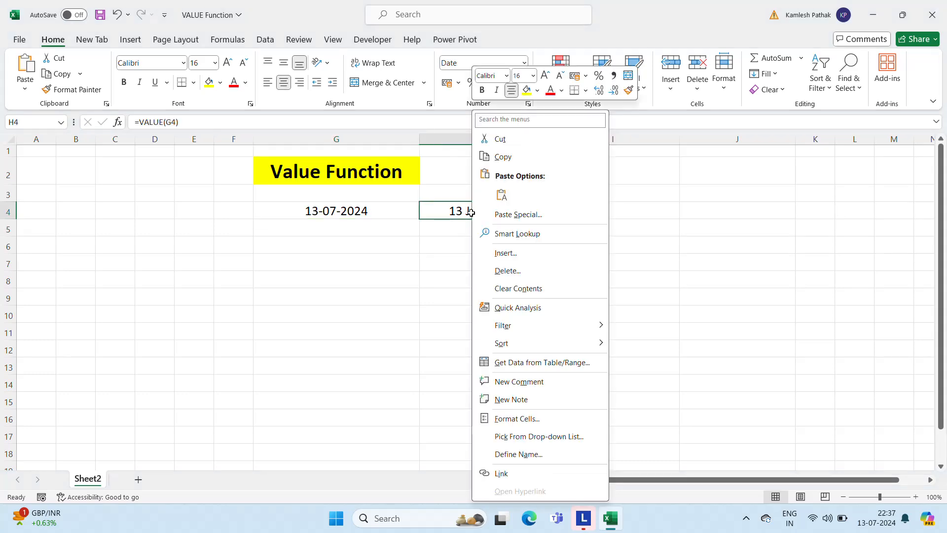
{"action": "left_click", "coordinate": [510, 419]}
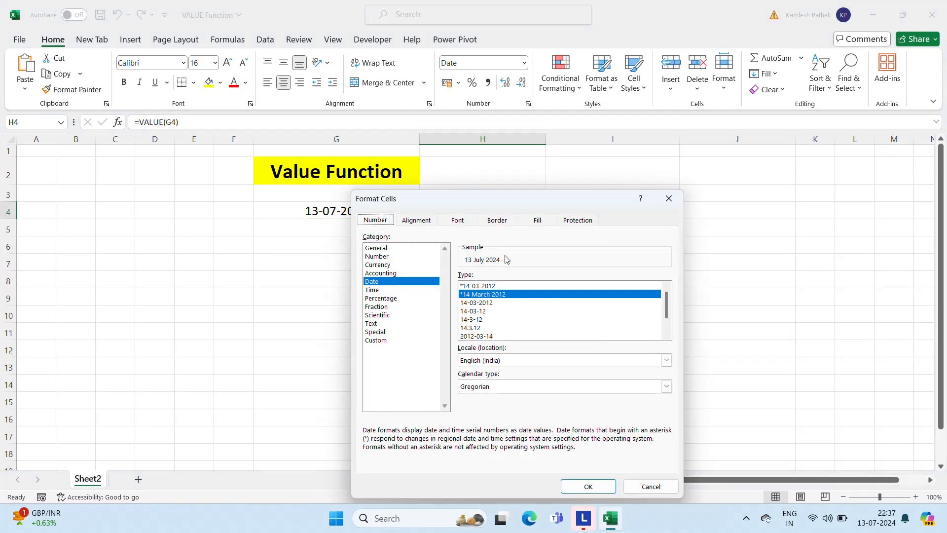
{"action": "key", "text": "Return"}
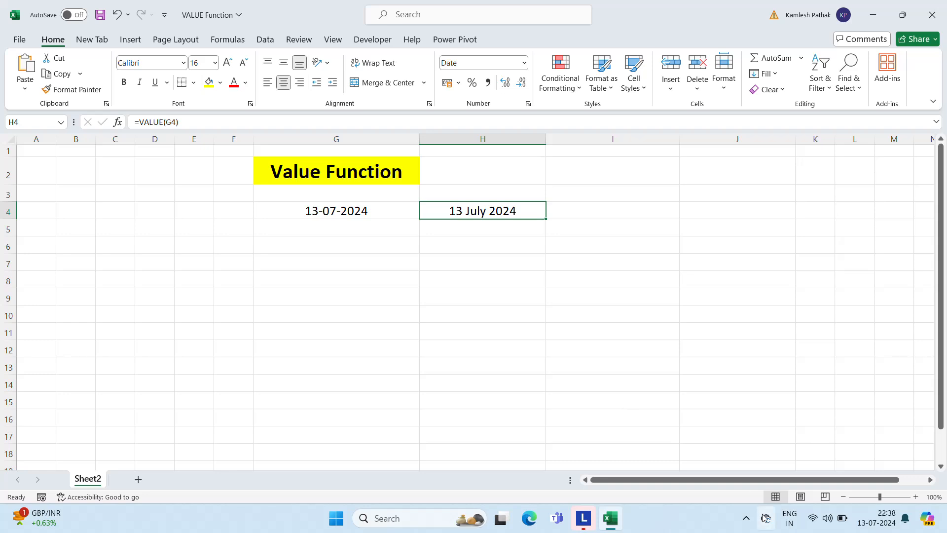
{"action": "left_click", "coordinate": [746, 518]}
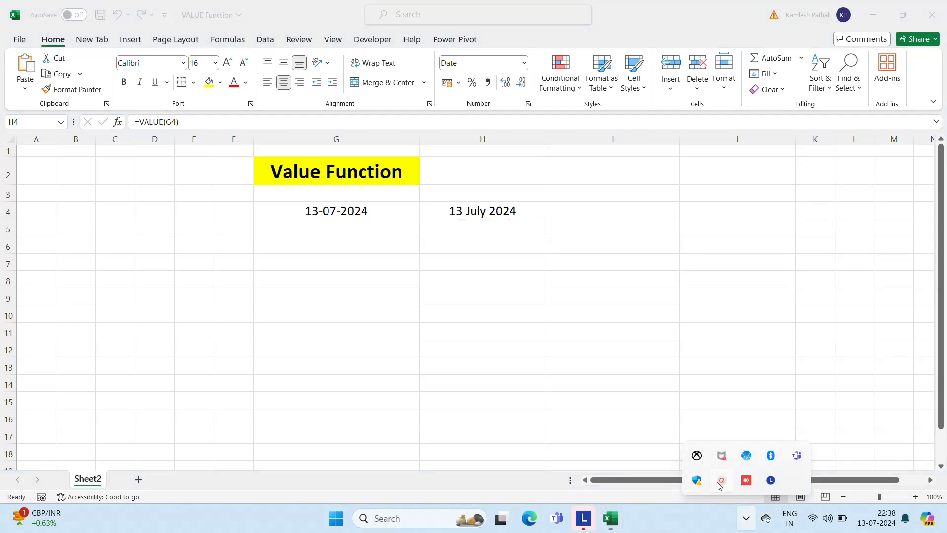